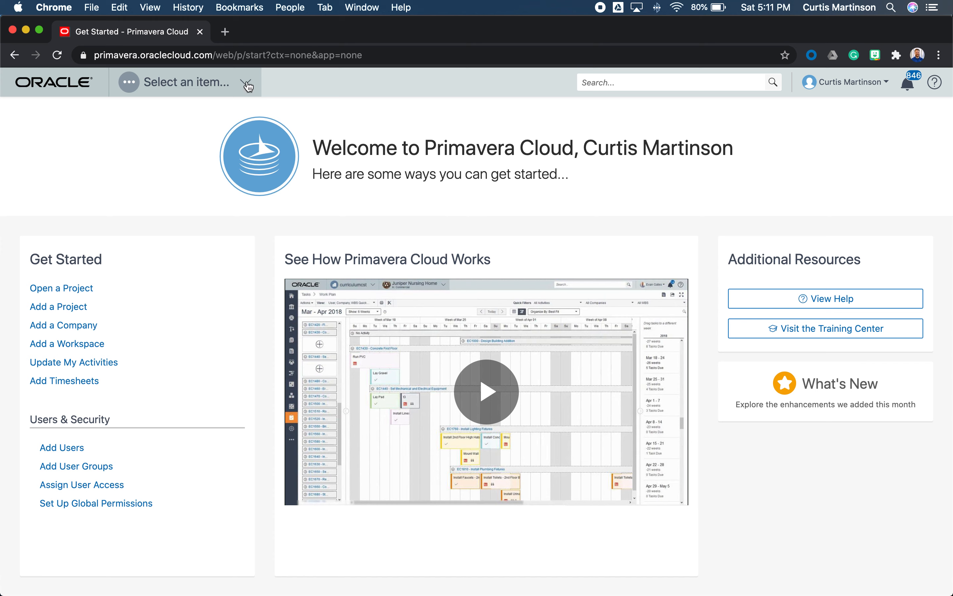
# Open the Duluth workspace under Gardner Builders and look over its project list
pyautogui.click(246, 83)
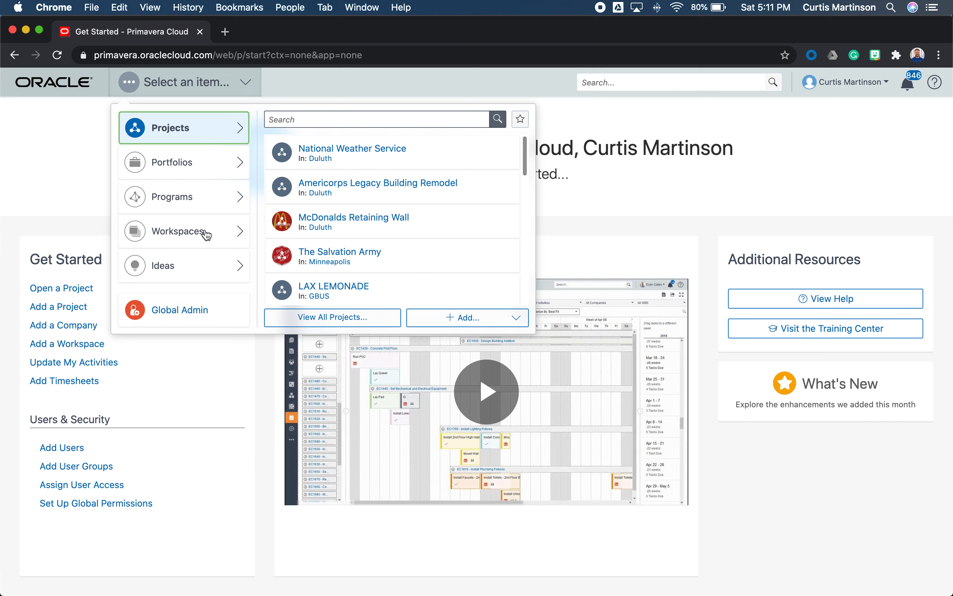
pyautogui.click(206, 236)
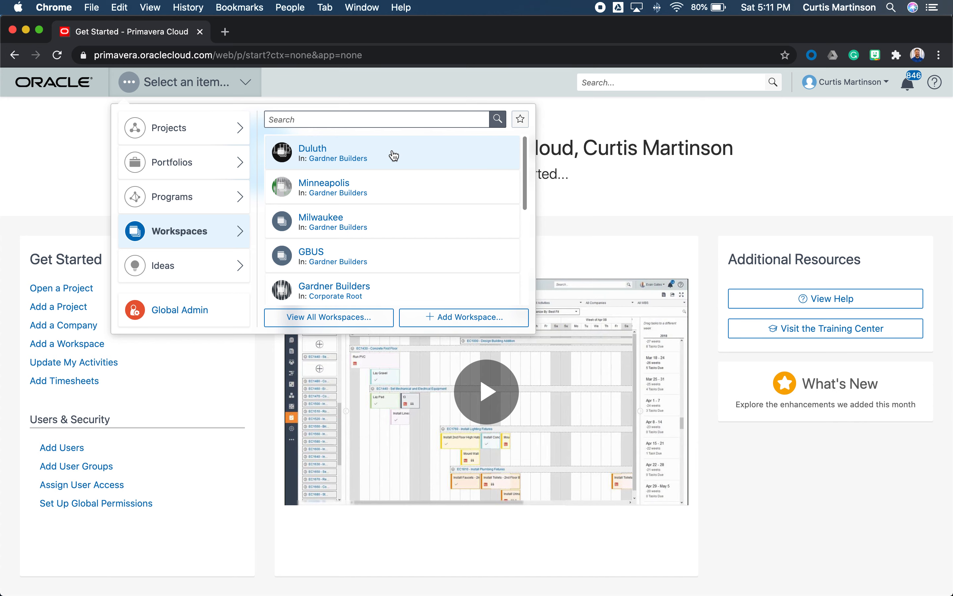
pyautogui.click(394, 149)
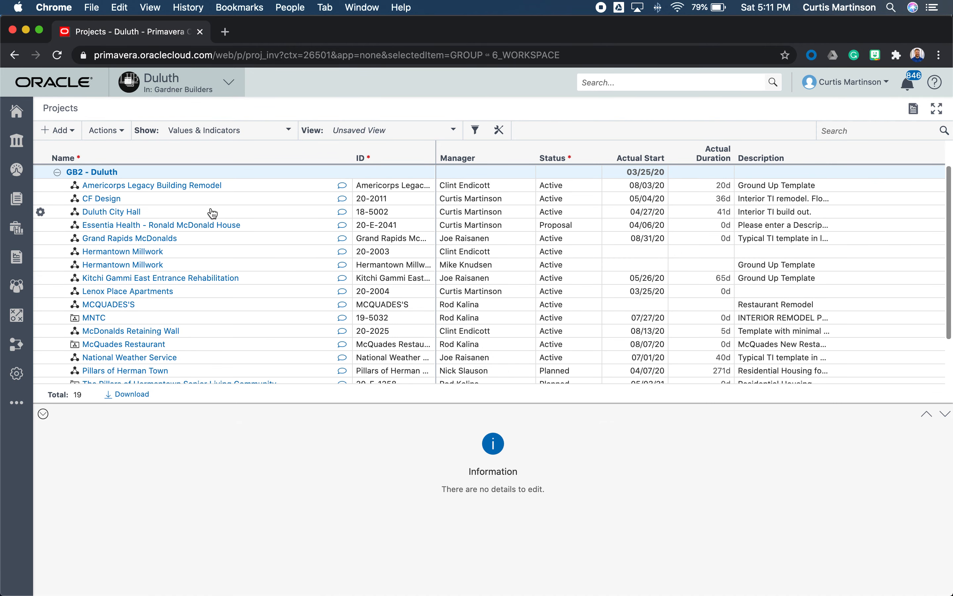
pyautogui.scroll(-3, 151, 223)
pyautogui.scroll(4, 151, 224)
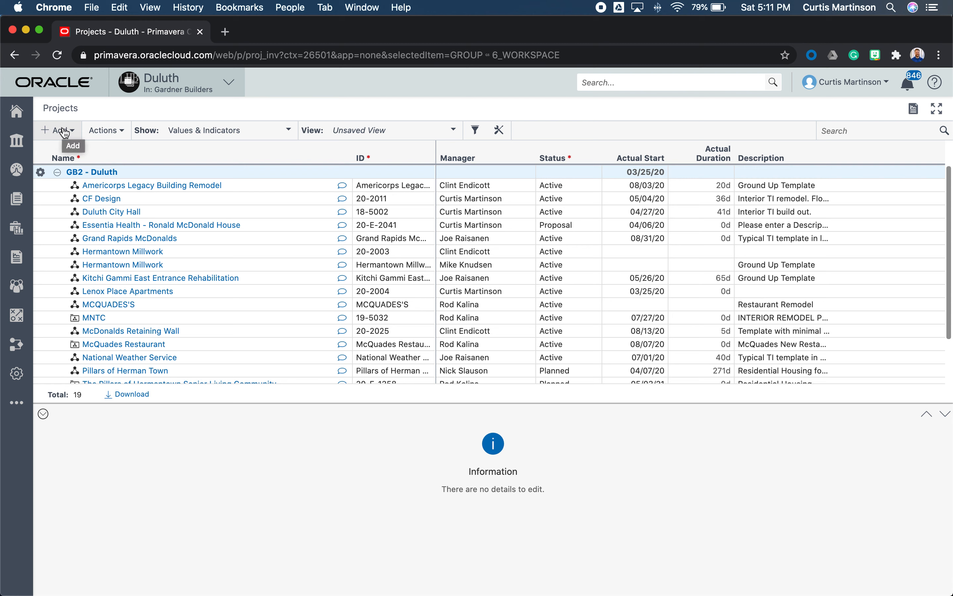
# Start a new project in the Duluth workspace, named "Test Project 8/29/20" with the unique ID 20-5078
pyautogui.click(65, 133)
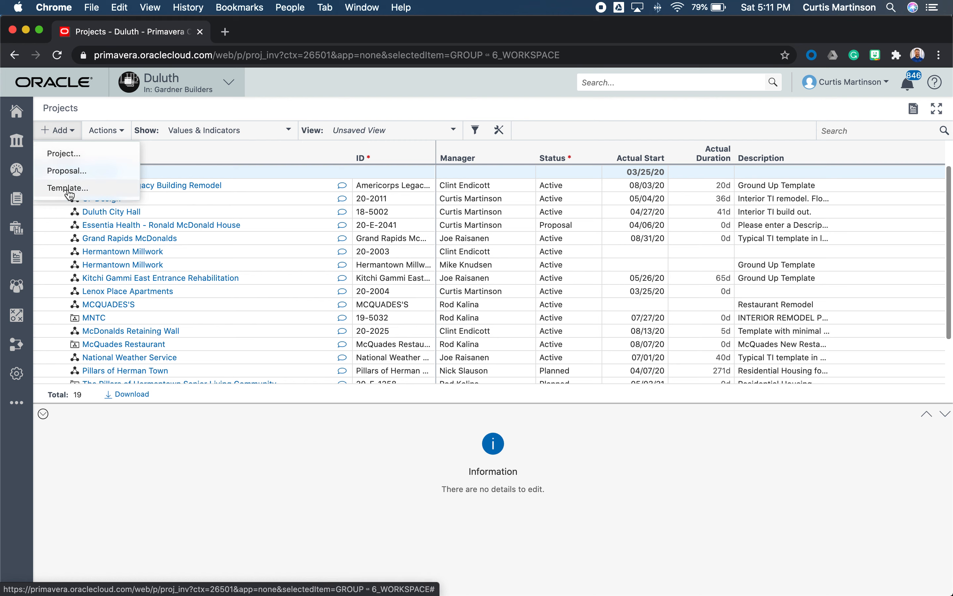
pyautogui.click(75, 156)
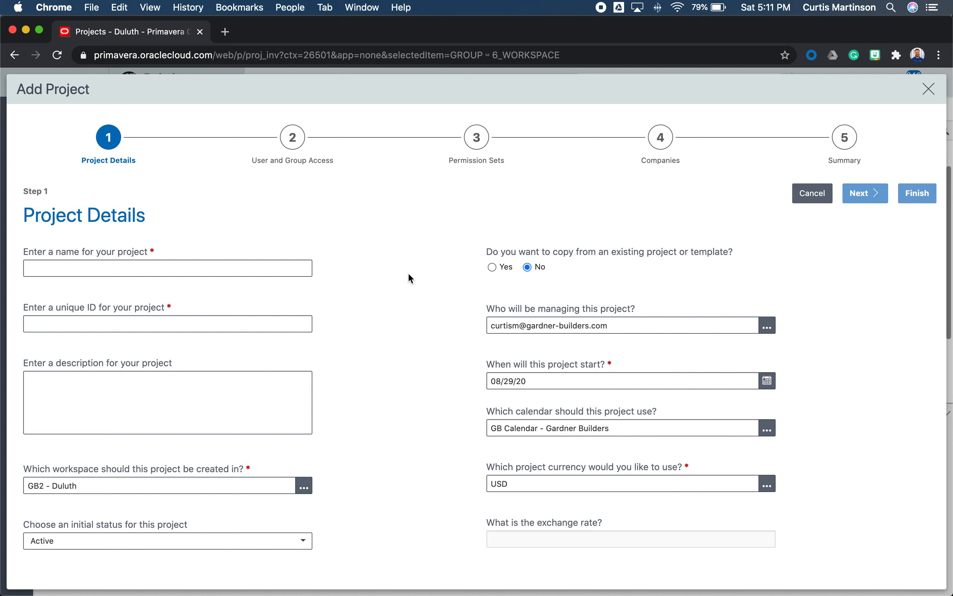
pyautogui.click(234, 272)
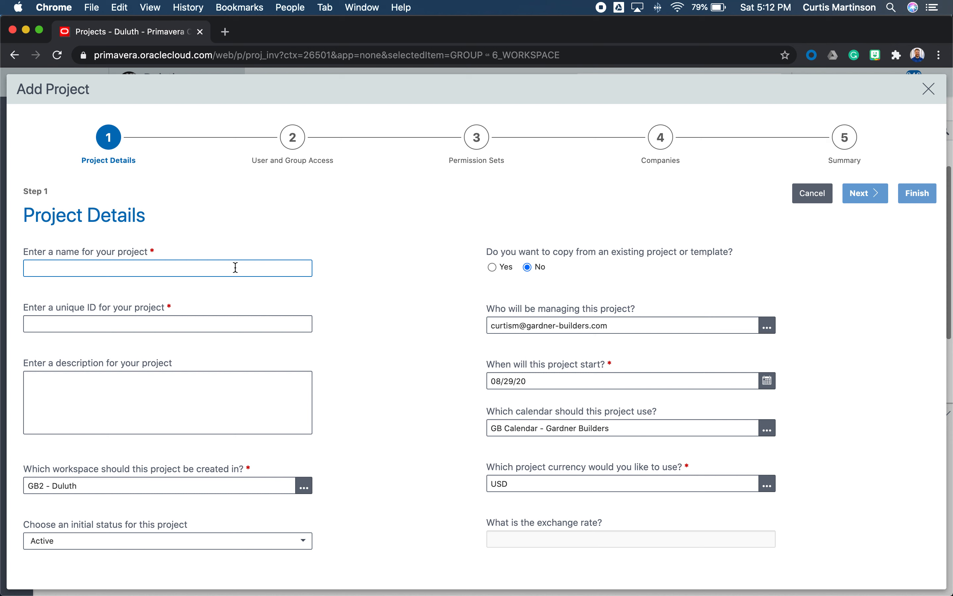
pyautogui.write('Test P')
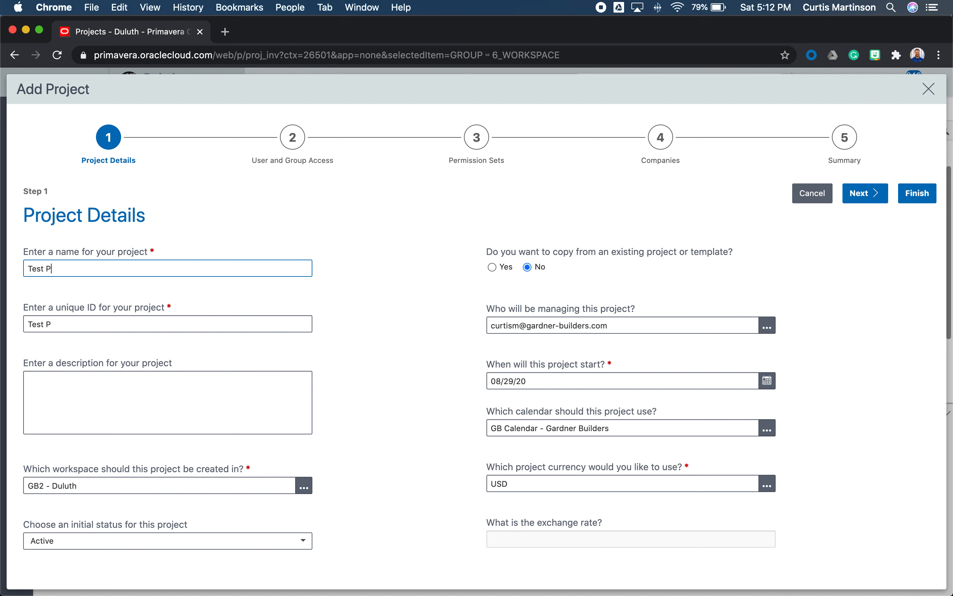
pyautogui.write('roject 8/29/20')
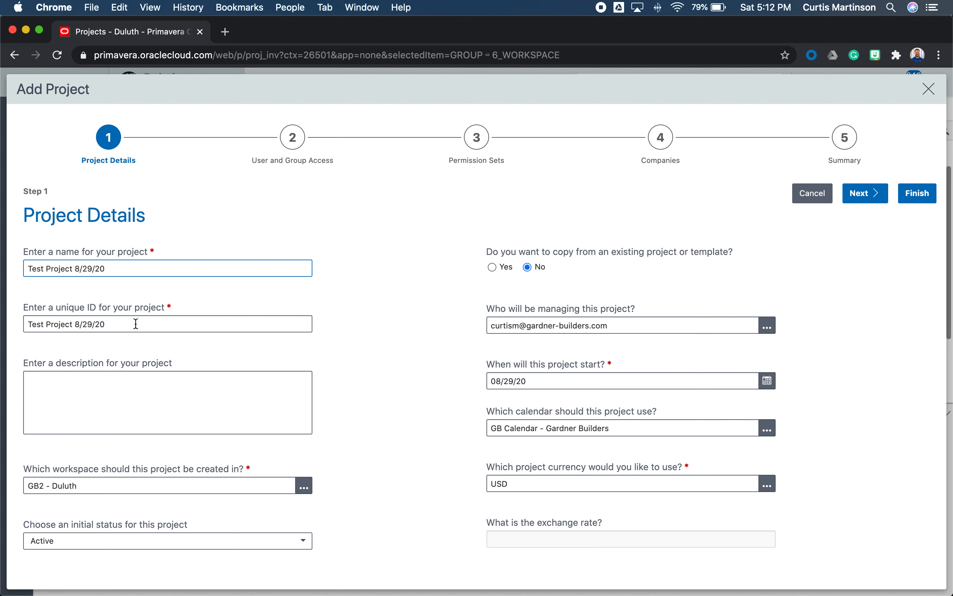
pyautogui.press('Tab')
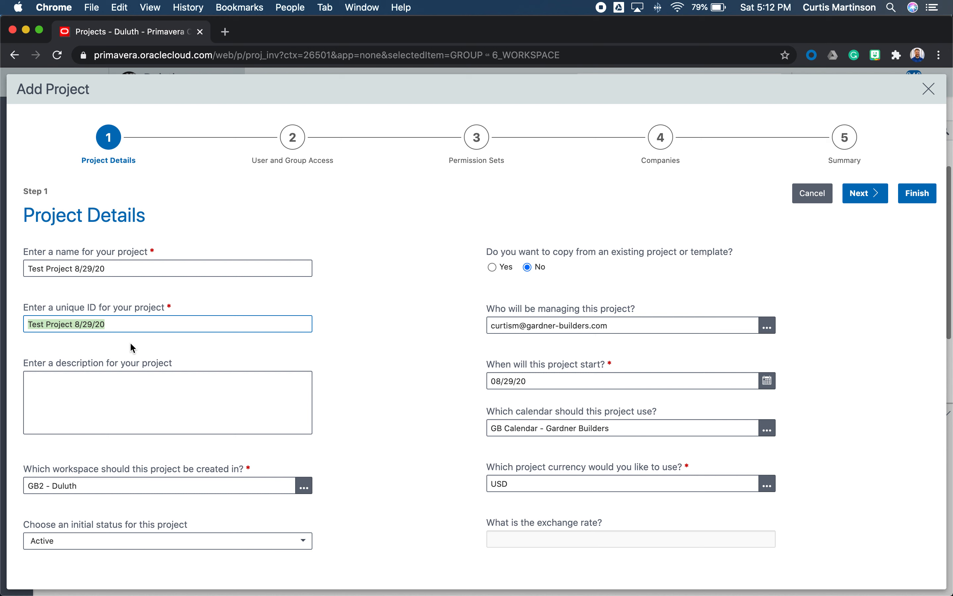
pyautogui.write('20-')
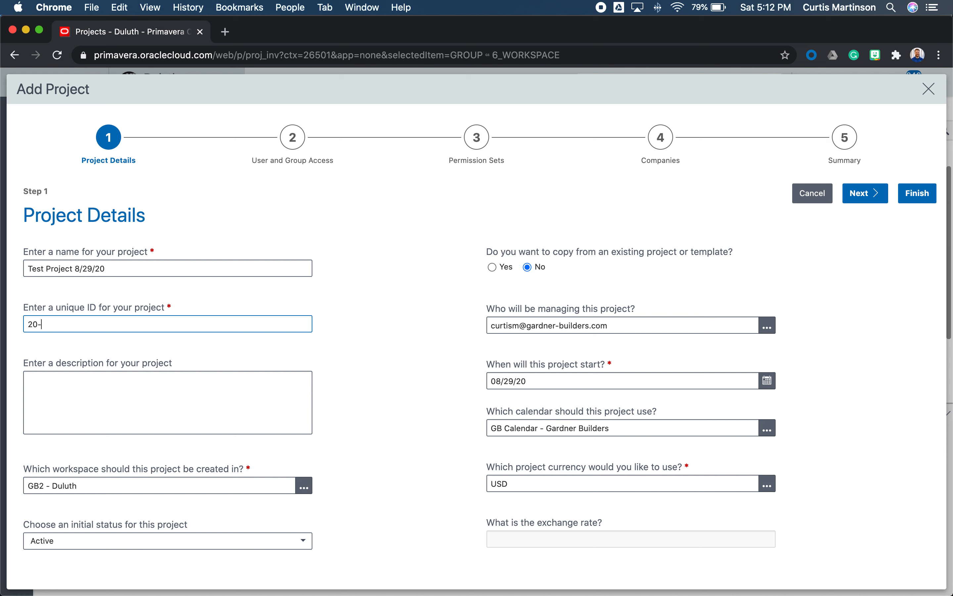
pyautogui.write('5078')
# Leave the project description blank and choose Active as the initial status
pyautogui.click(144, 385)
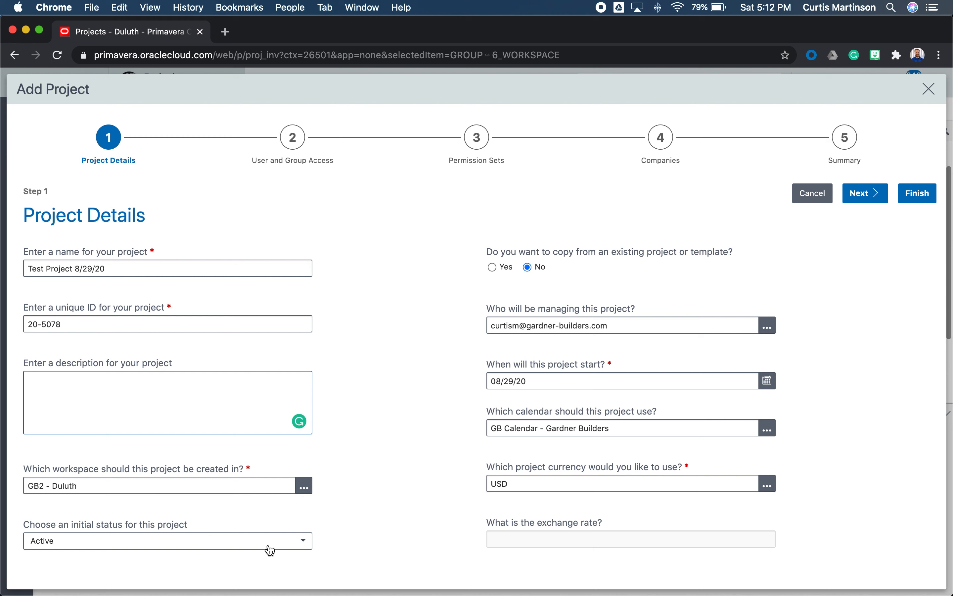
pyautogui.click(304, 542)
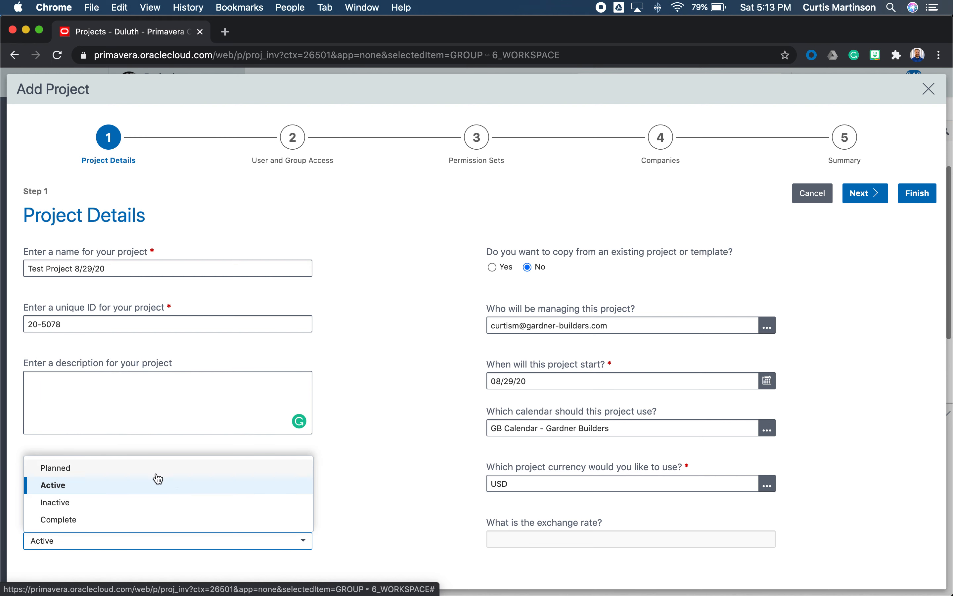
pyautogui.click(159, 490)
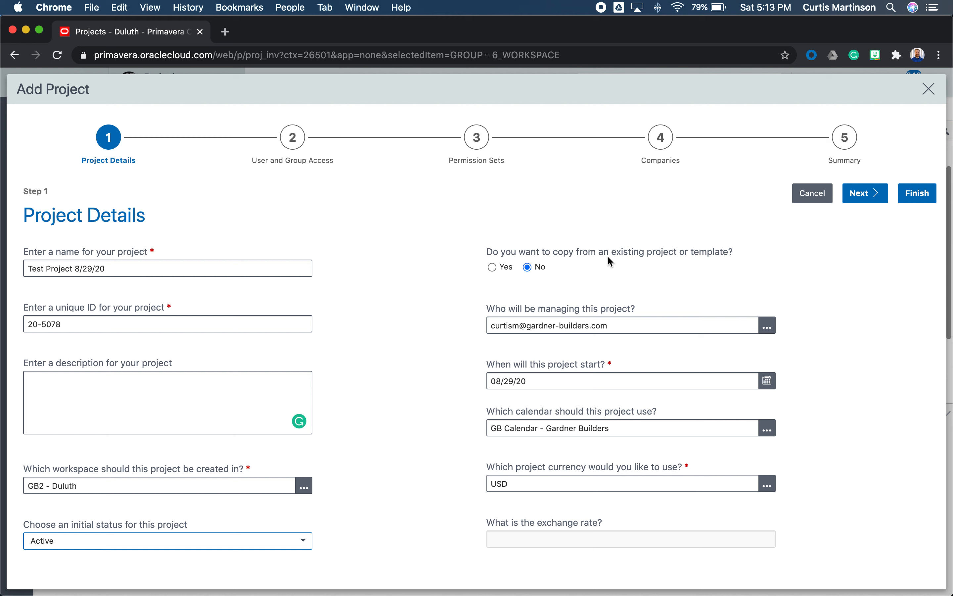
# Set the project to copy from the Gardner Blank Template (Multi Phased) template under Active Work-Gardner Builders
pyautogui.click(497, 271)
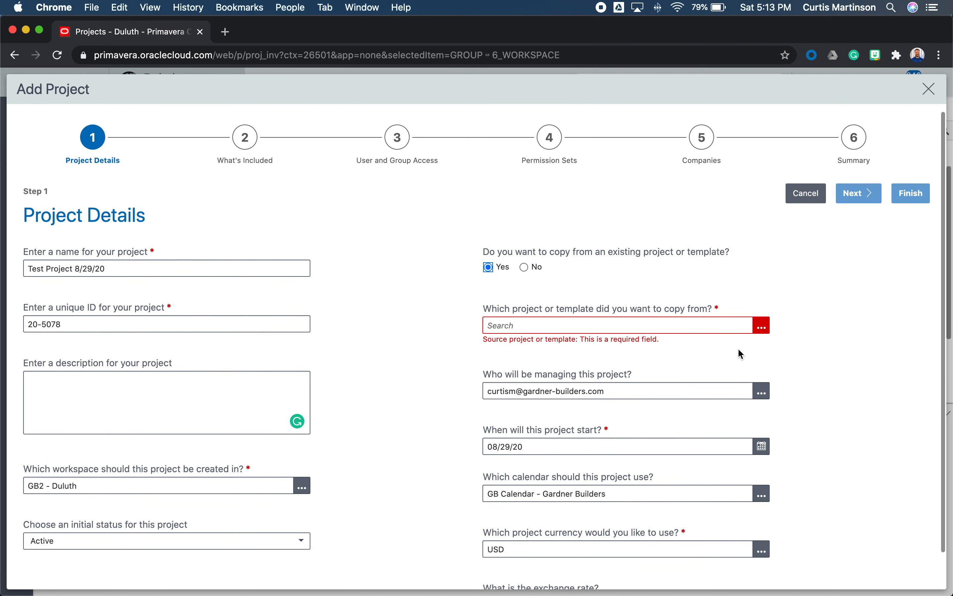
pyautogui.click(762, 329)
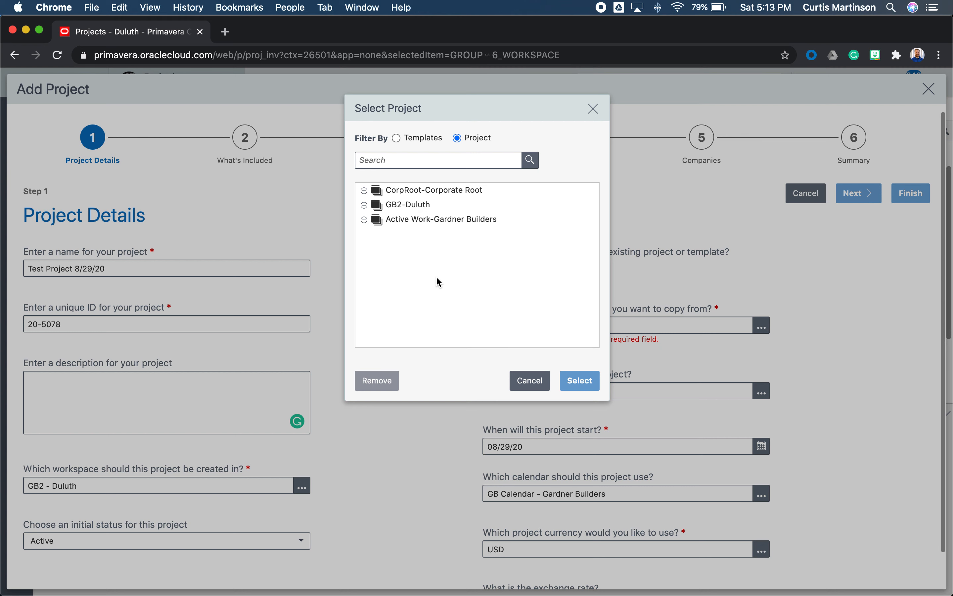
pyautogui.click(396, 139)
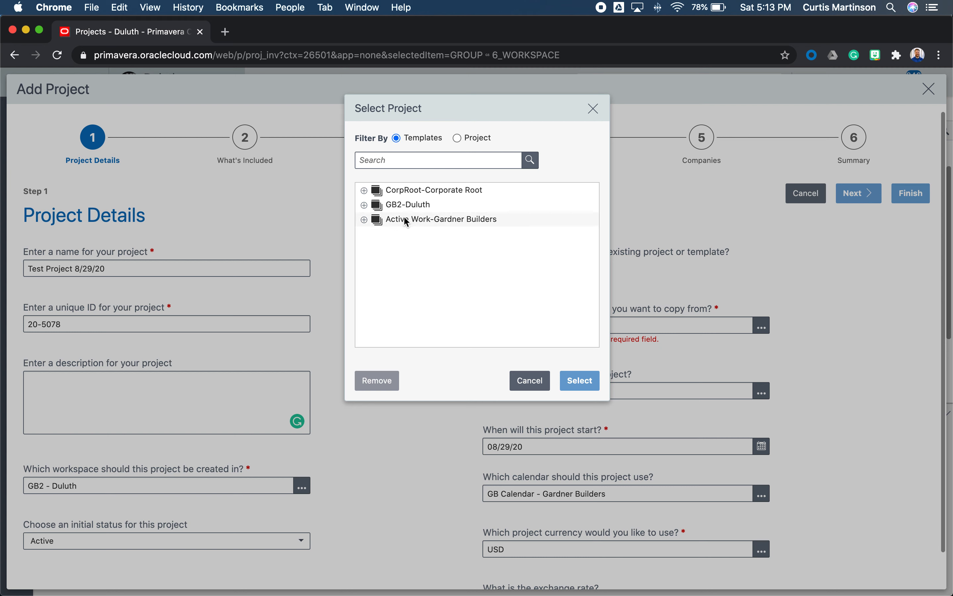
pyautogui.click(364, 220)
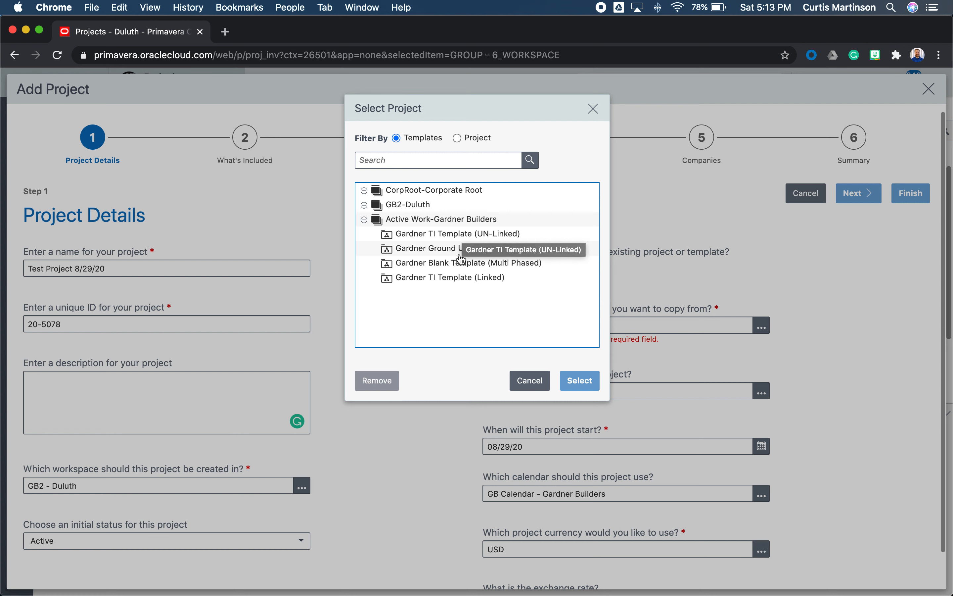
pyautogui.click(431, 267)
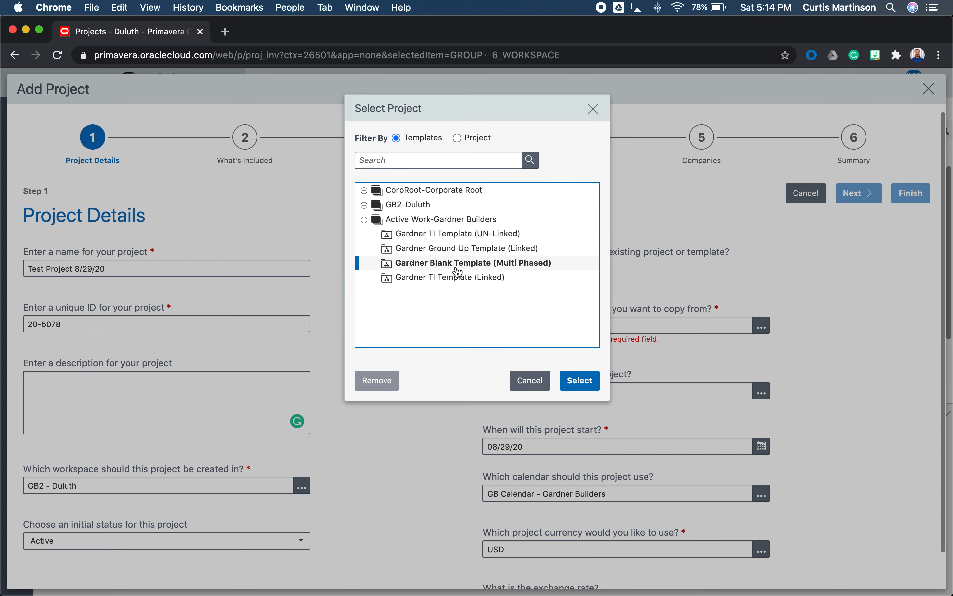
pyautogui.click(580, 383)
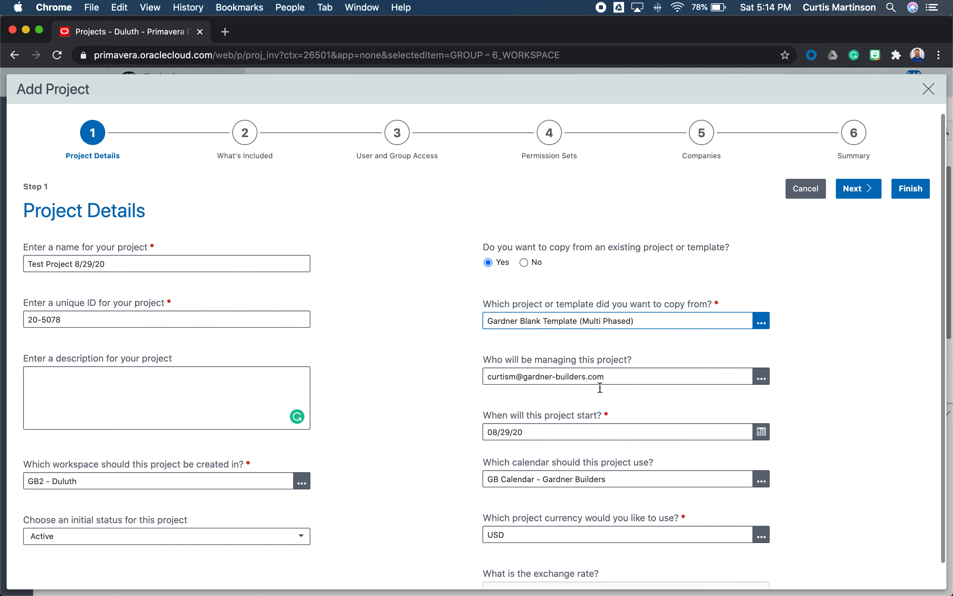
# Examine the calendars and currencies available for the project, keeping the current selections
pyautogui.scroll(-2, 602, 391)
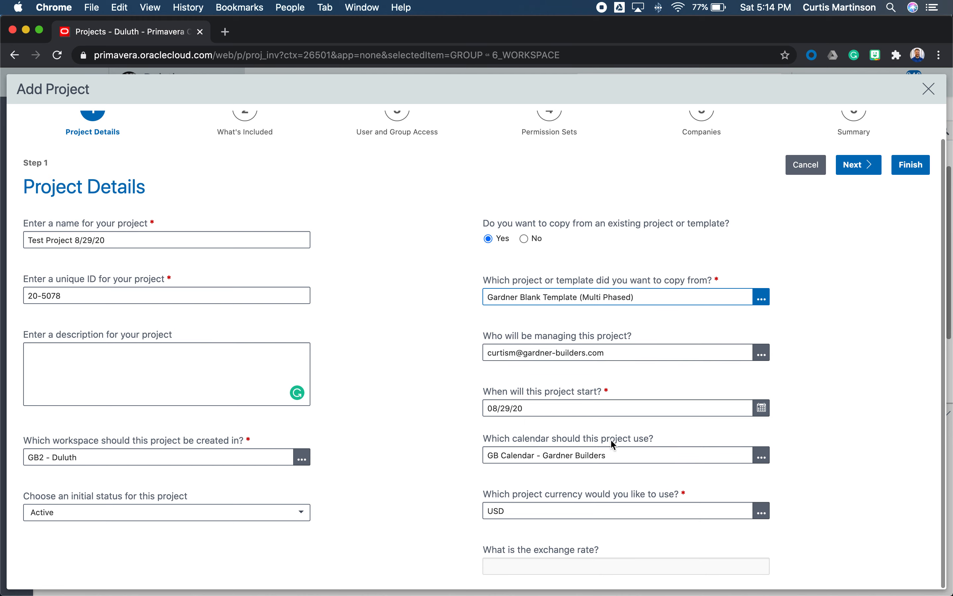
pyautogui.click(767, 457)
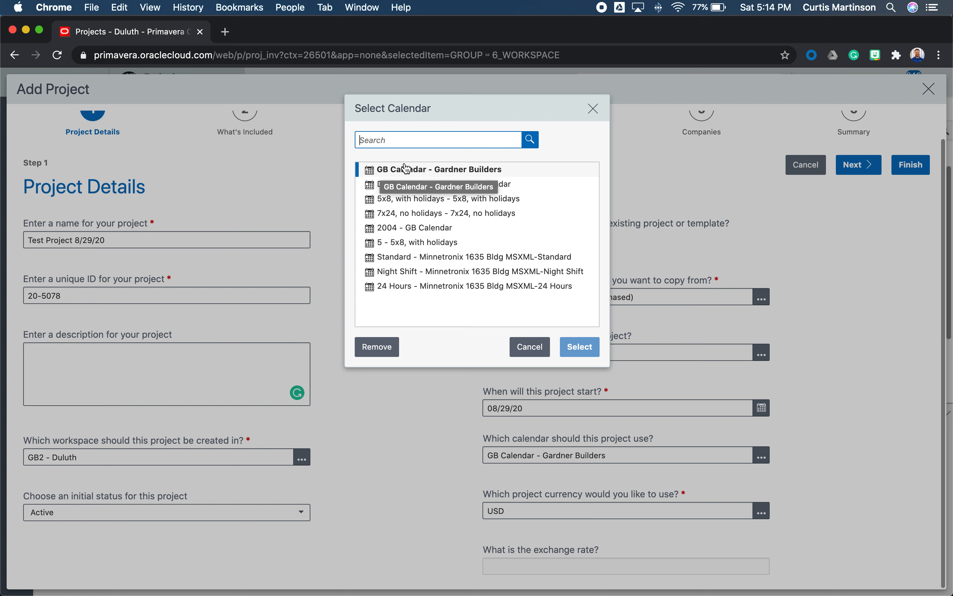
pyautogui.click(427, 173)
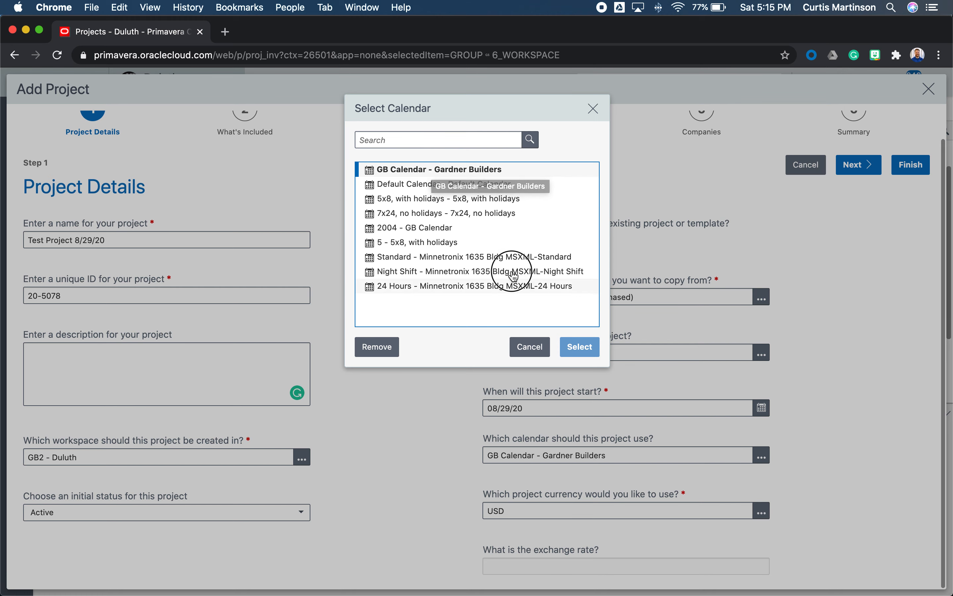
pyautogui.click(521, 351)
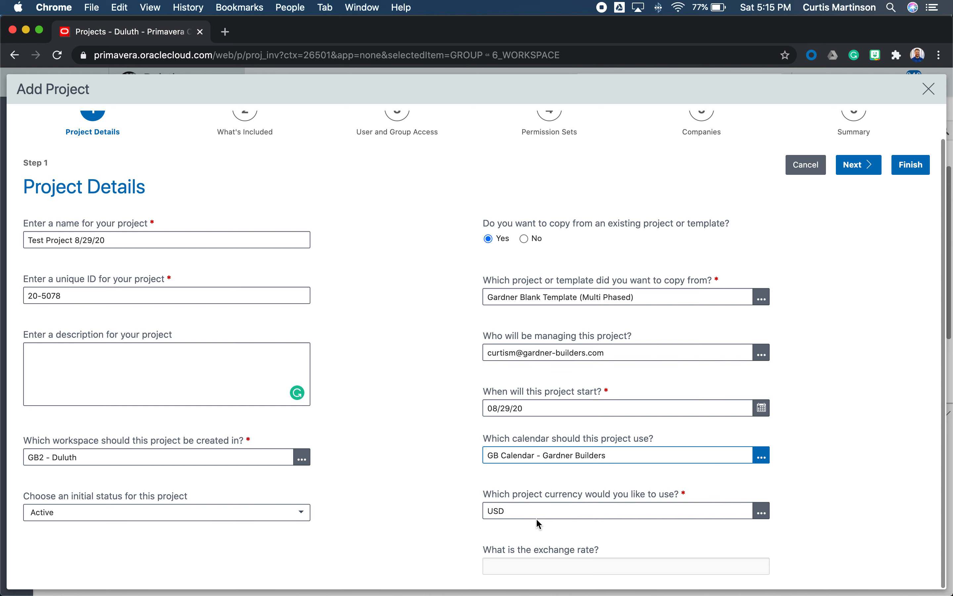
pyautogui.click(762, 511)
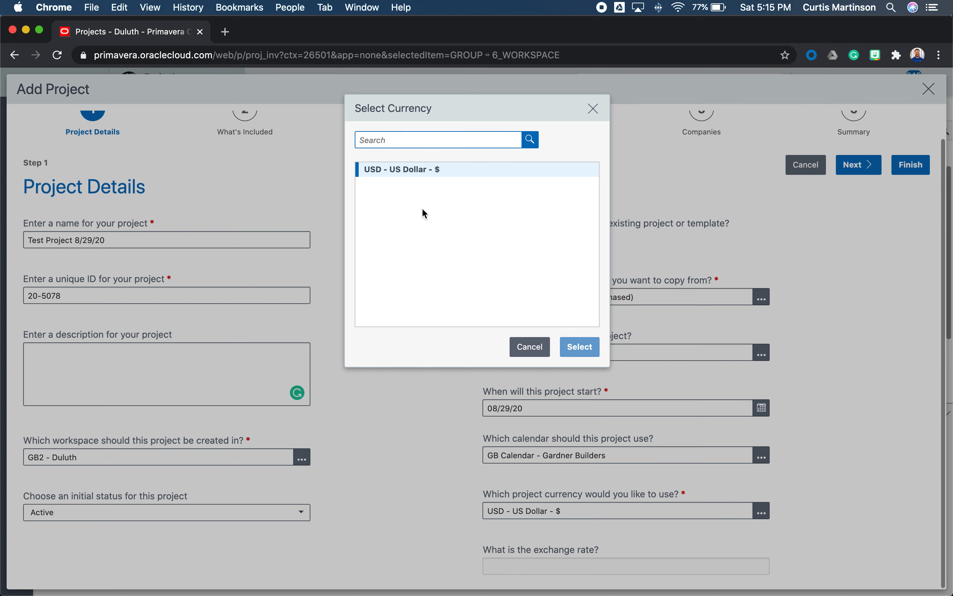
pyautogui.click(529, 346)
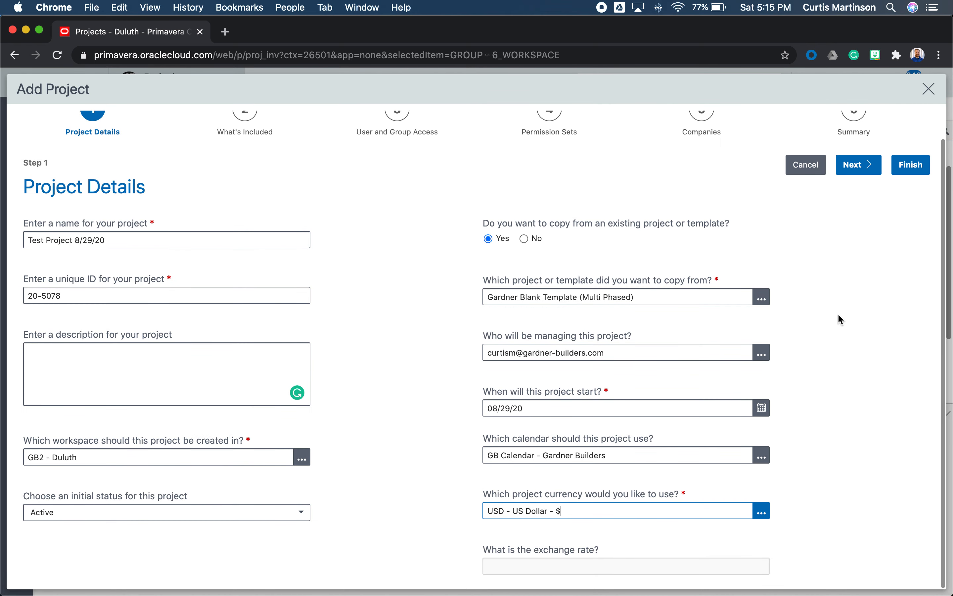
# Proceed to What's Included and add Schedule, Settings and Structures to the information copied from the template
pyautogui.click(860, 164)
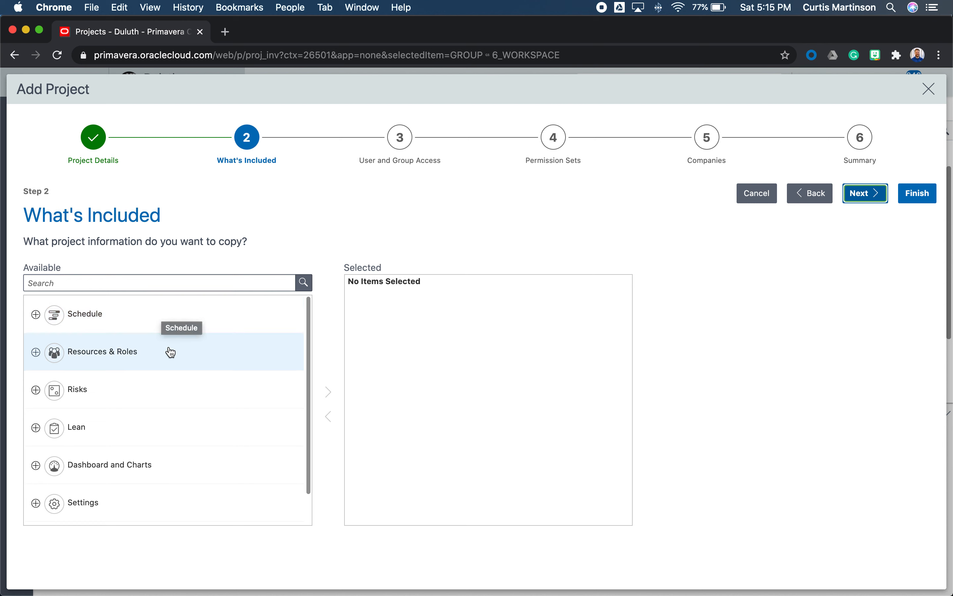
pyautogui.doubleClick(156, 318)
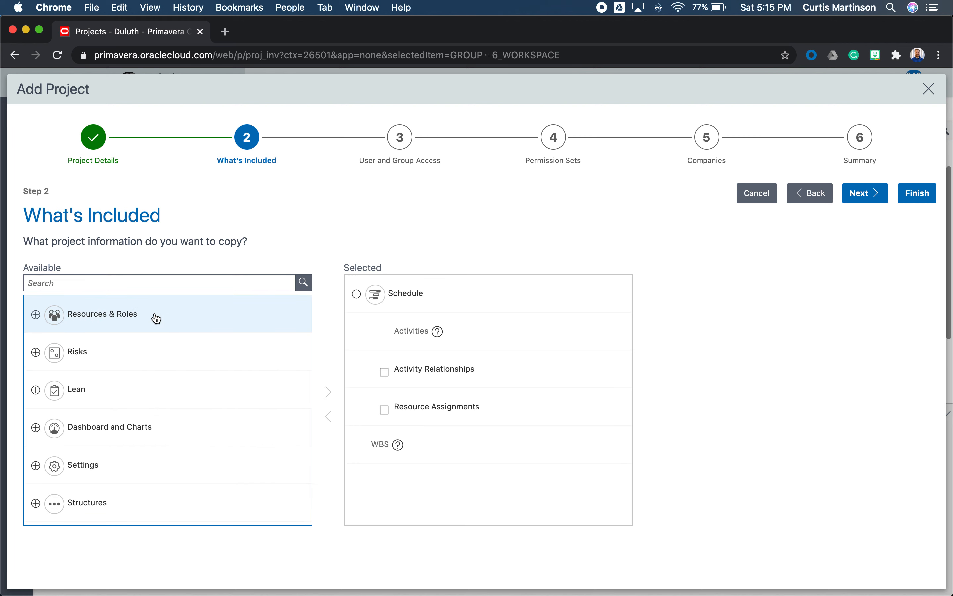
pyautogui.doubleClick(138, 459)
pyautogui.doubleClick(143, 470)
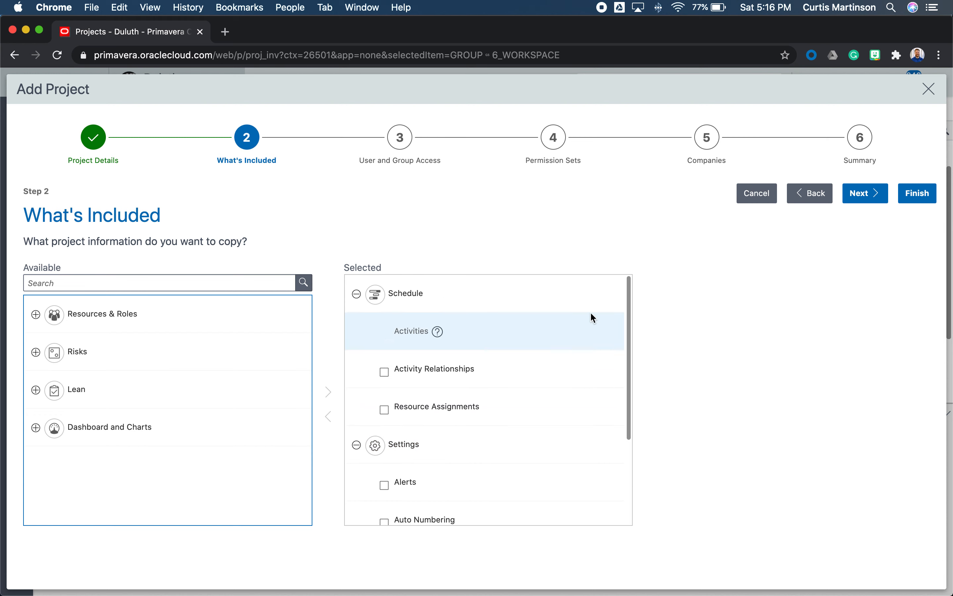
pyautogui.moveTo(629, 302); pyautogui.dragTo(617, 404)
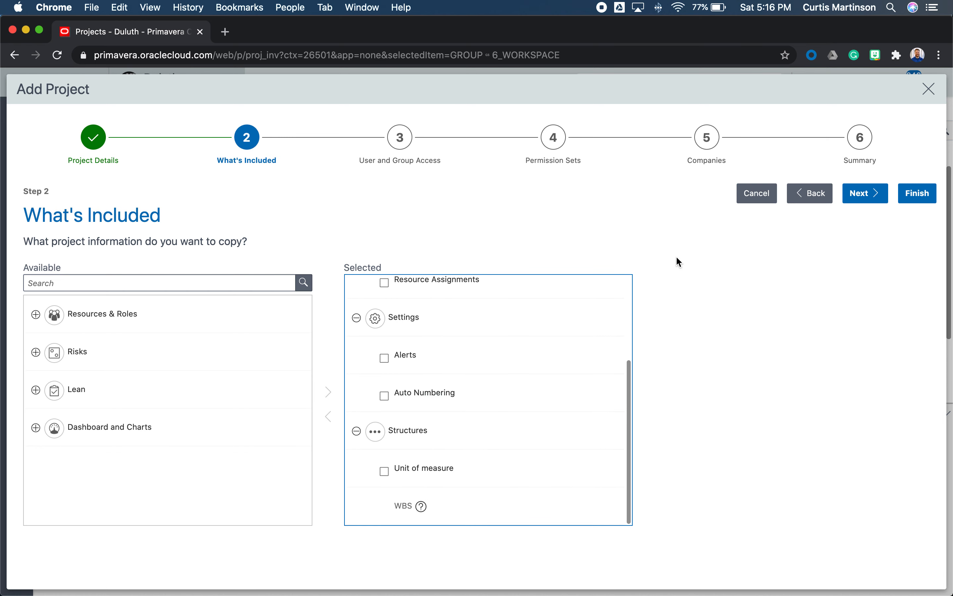
# Proceed to User and Group Access, search for a Gardner Builders colleague by name and grant them project access
pyautogui.click(872, 197)
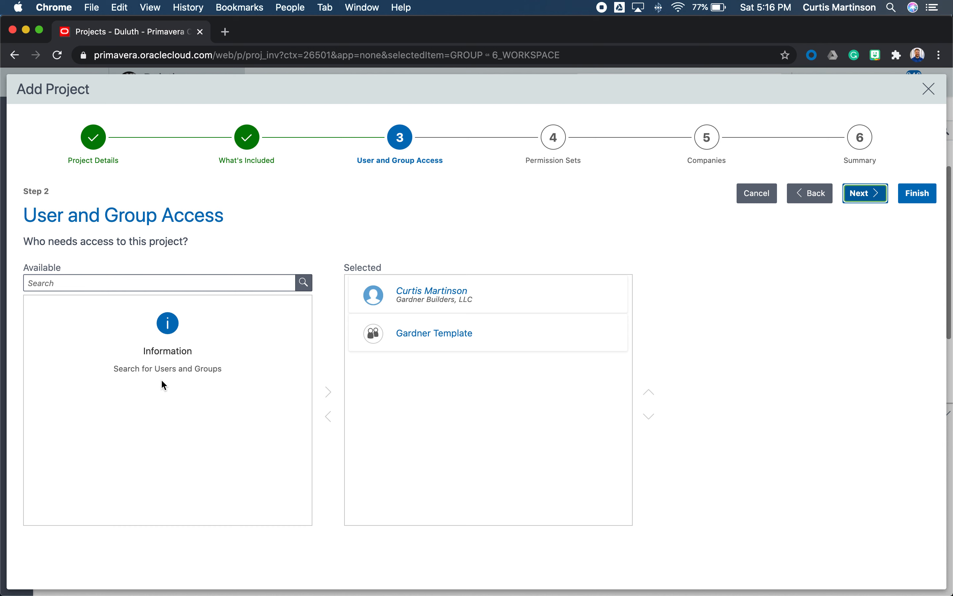
pyautogui.click(170, 284)
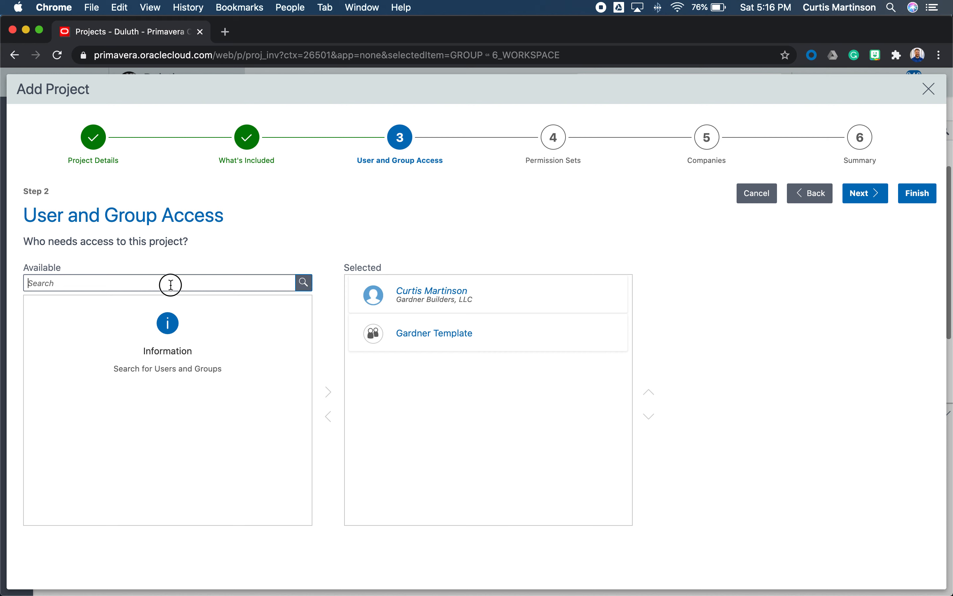
pyautogui.write('kor')
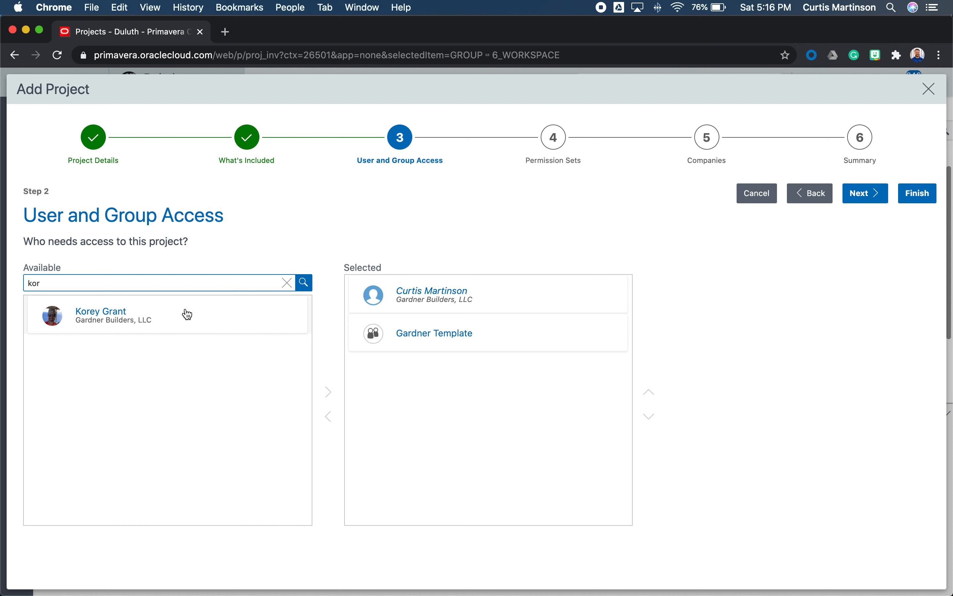
pyautogui.doubleClick(187, 314)
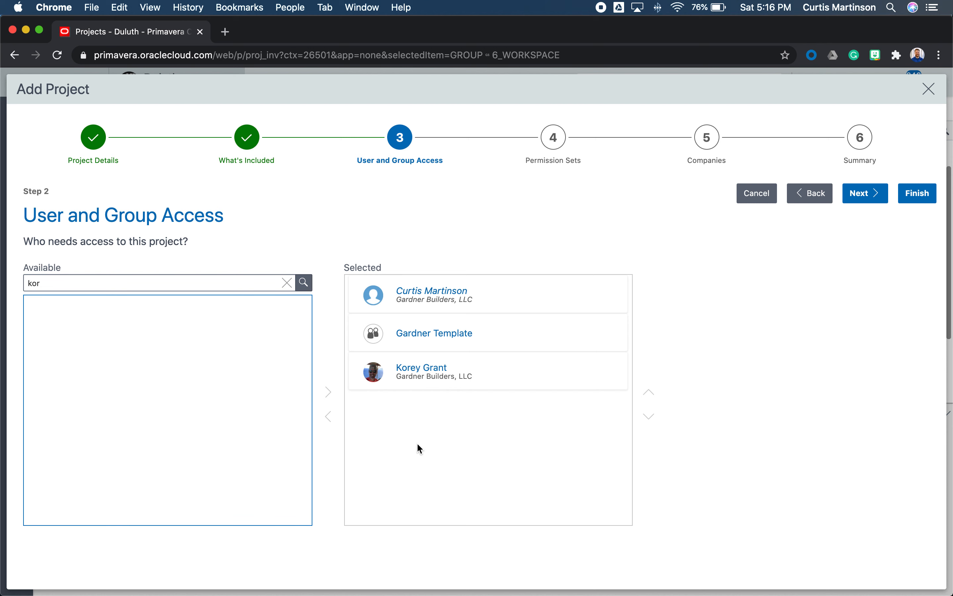
# Search the available users for a second Gardner Builders colleague by name and grant them project access
pyautogui.click(187, 290)
pyautogui.doubleClick(187, 291)
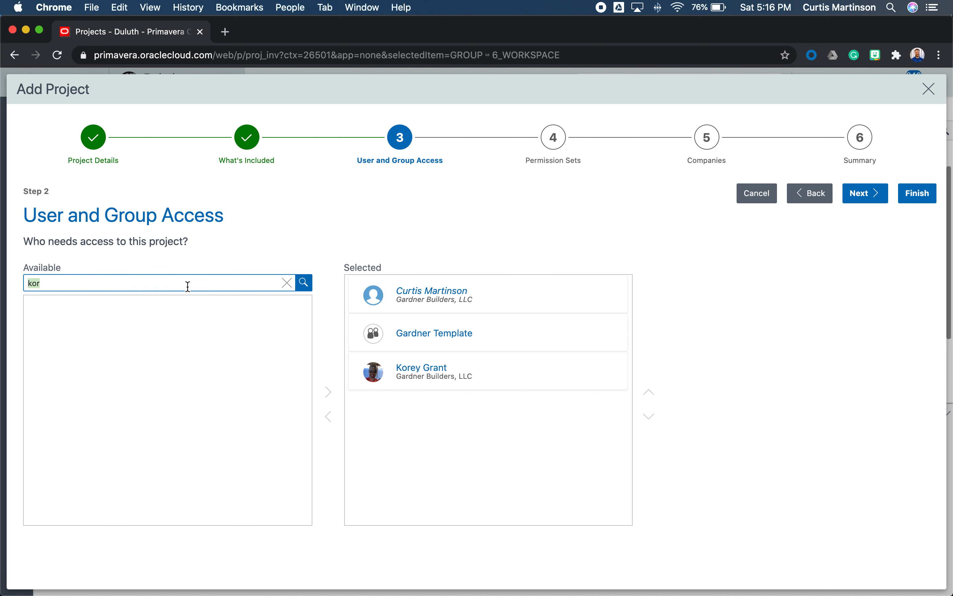
pyautogui.write('Joe')
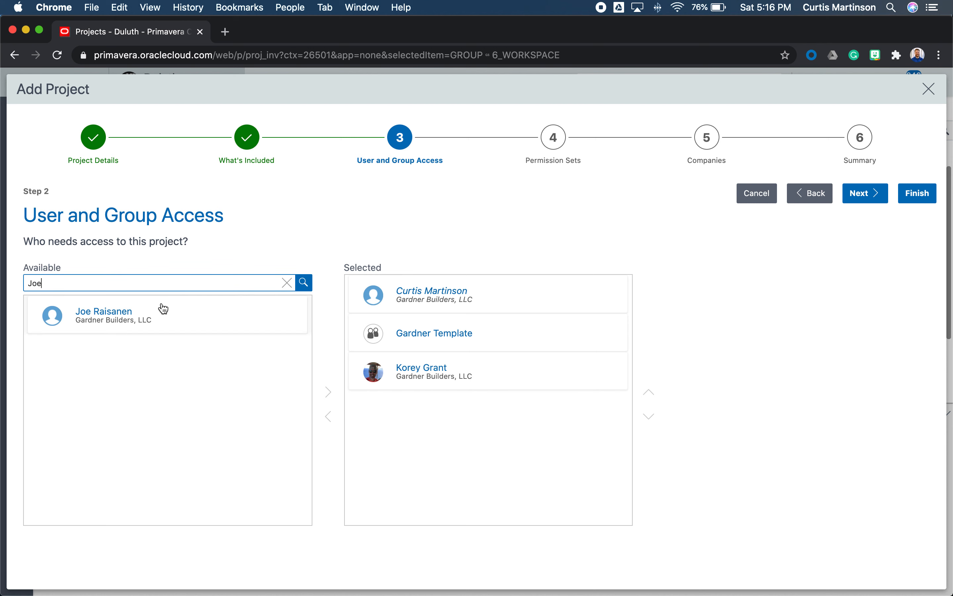
pyautogui.doubleClick(186, 317)
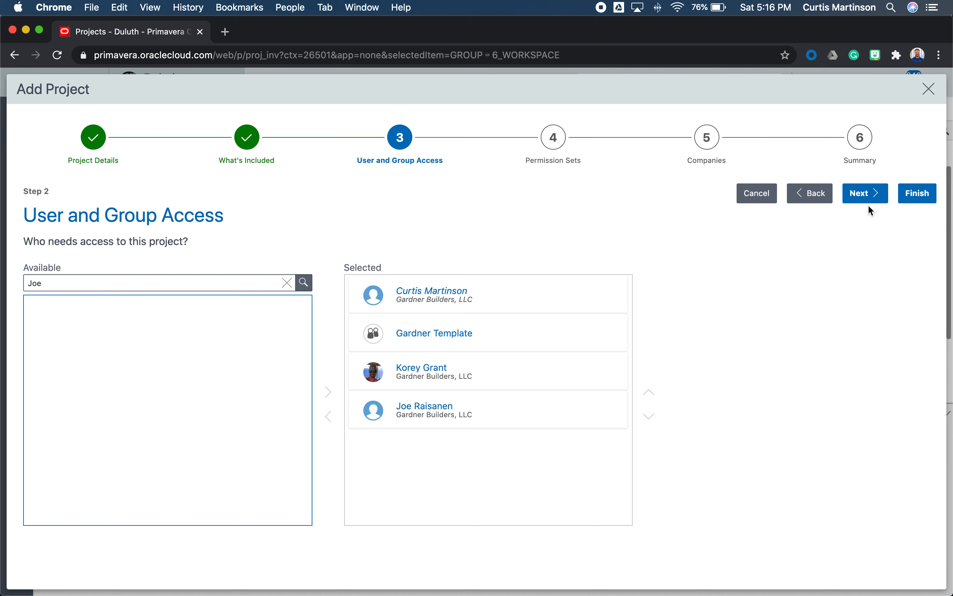
# Proceed to Permission Sets and set the project permission set of both added colleagues to Administrator
pyautogui.click(875, 198)
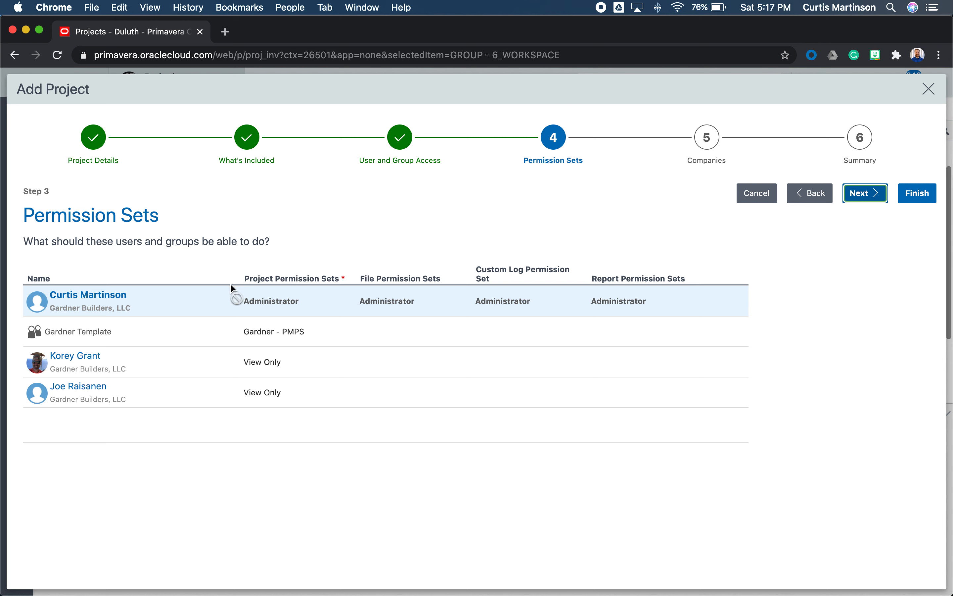
pyautogui.click(266, 362)
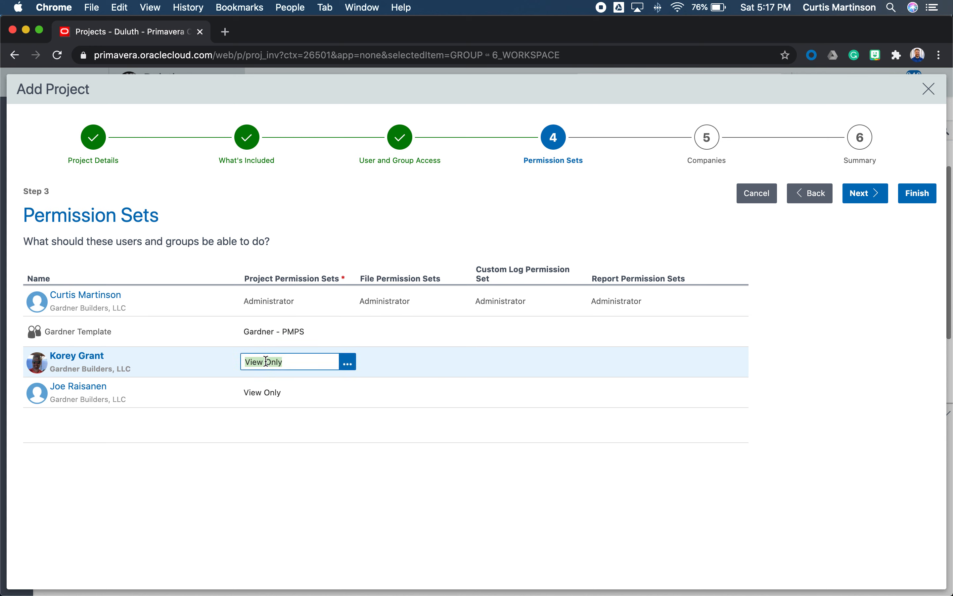
pyautogui.write('Ad')
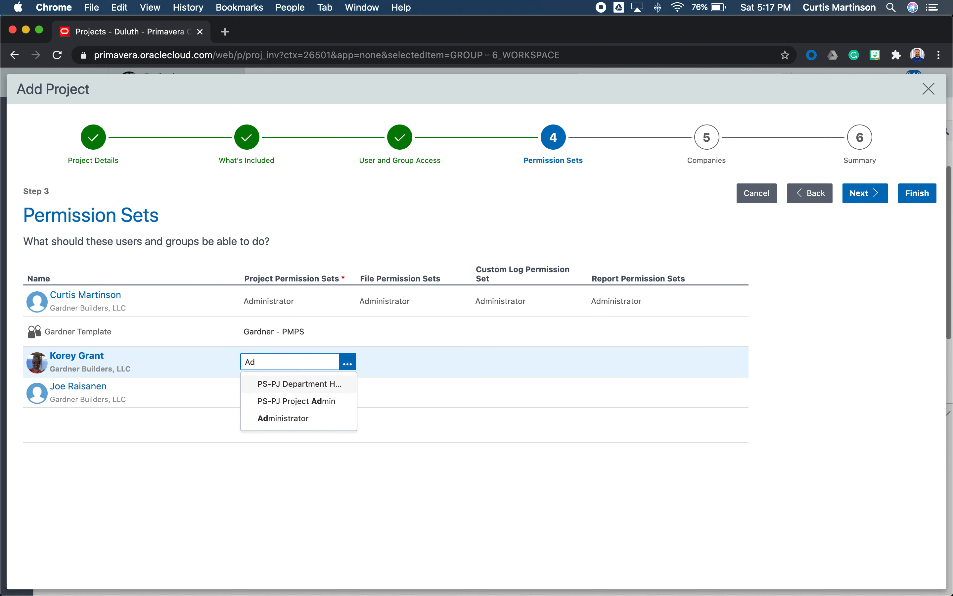
pyautogui.click(301, 421)
pyautogui.click(277, 393)
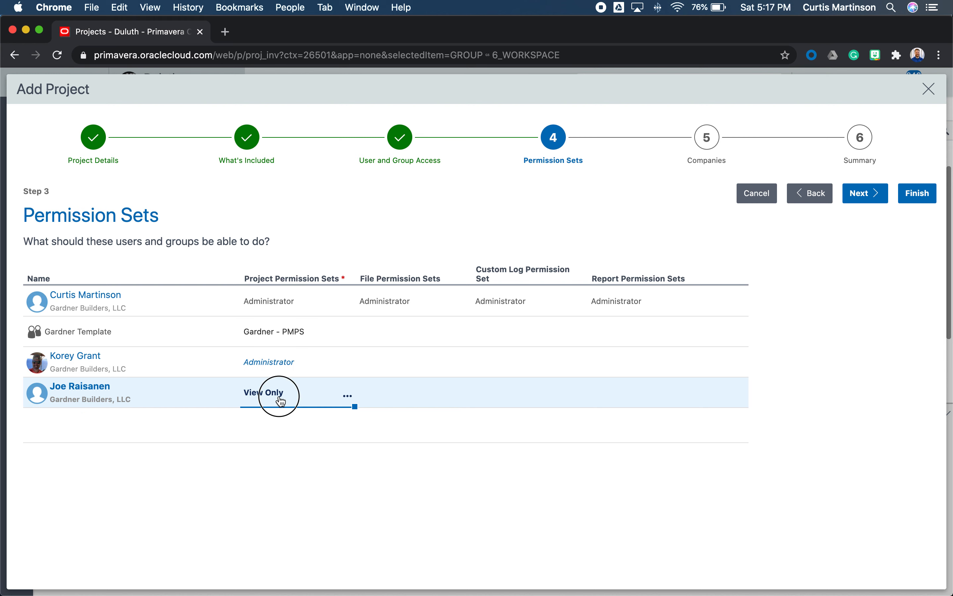
pyautogui.write('Admin')
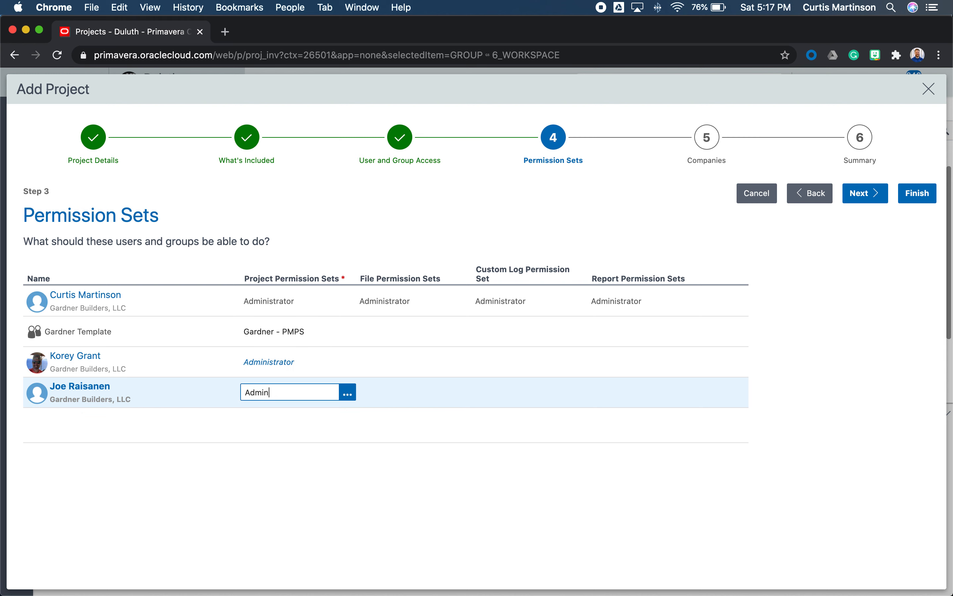
pyautogui.click(286, 432)
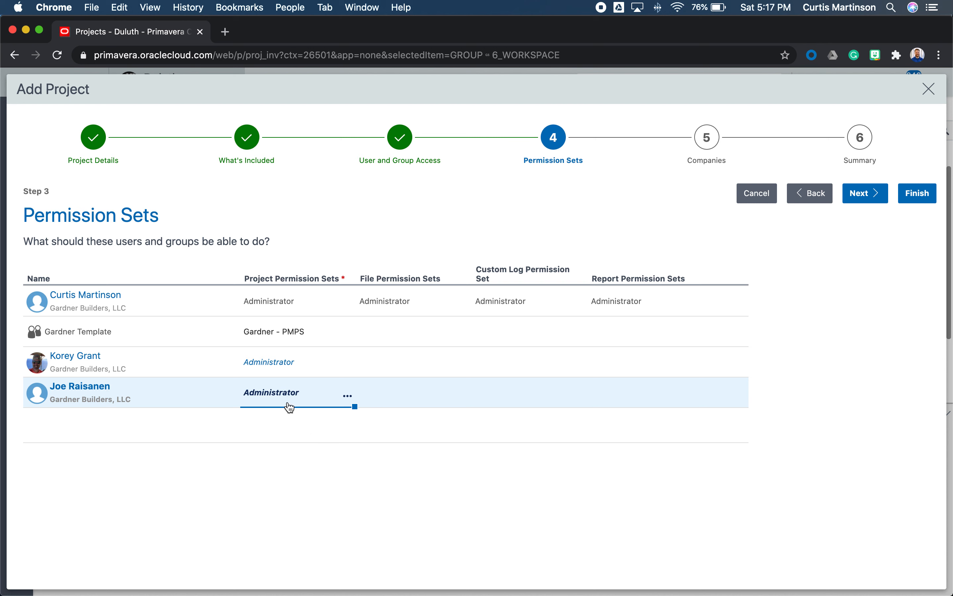
# Continue past Companies without selecting any, then add the project from the Summary and dismiss the information message
pyautogui.click(868, 192)
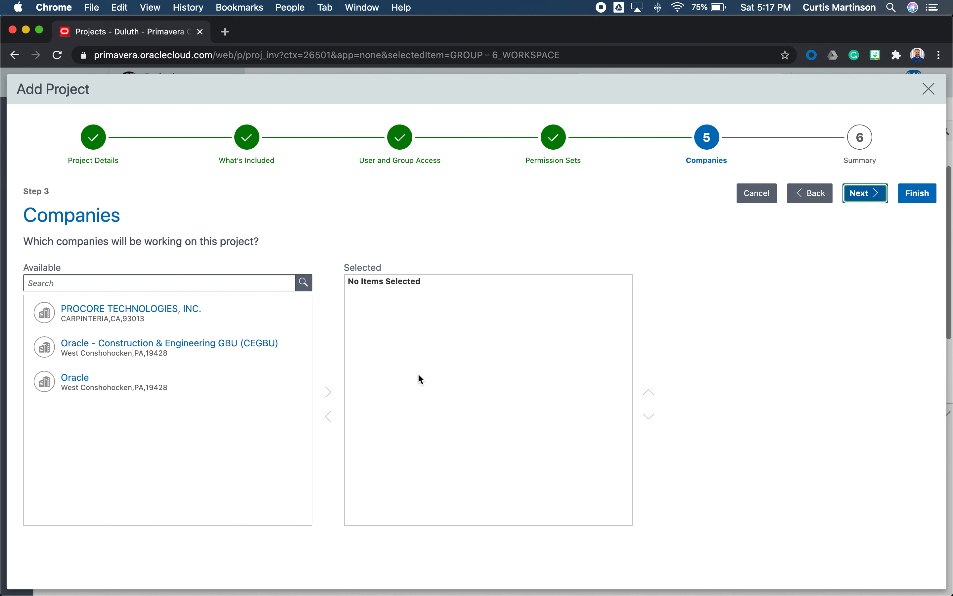
pyautogui.click(875, 194)
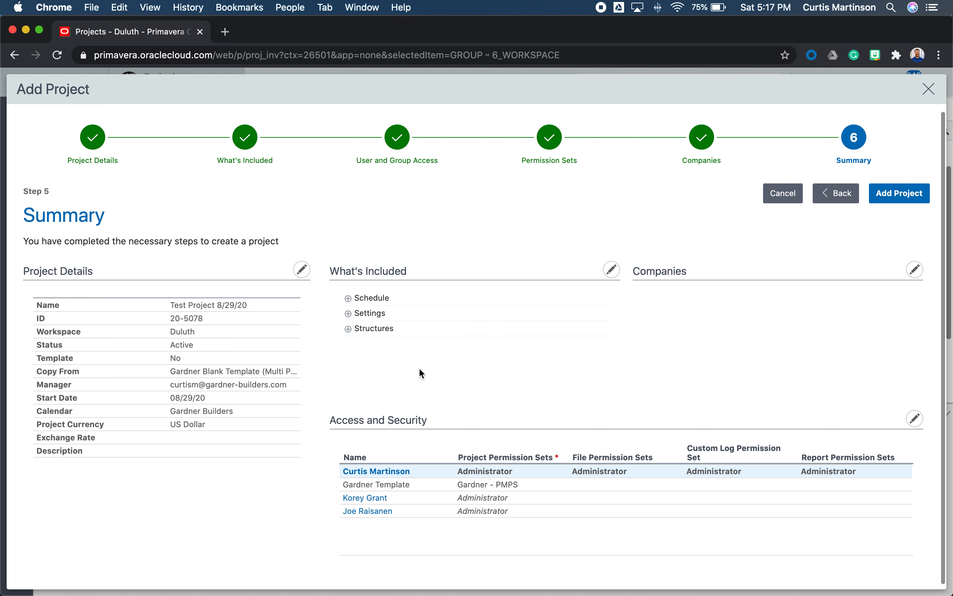
pyautogui.click(903, 198)
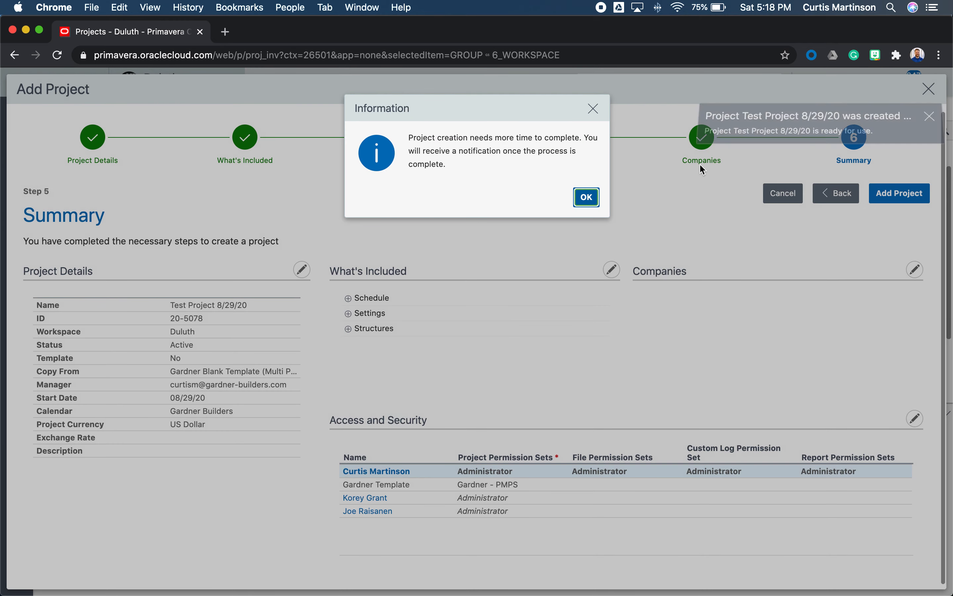
pyautogui.click(586, 198)
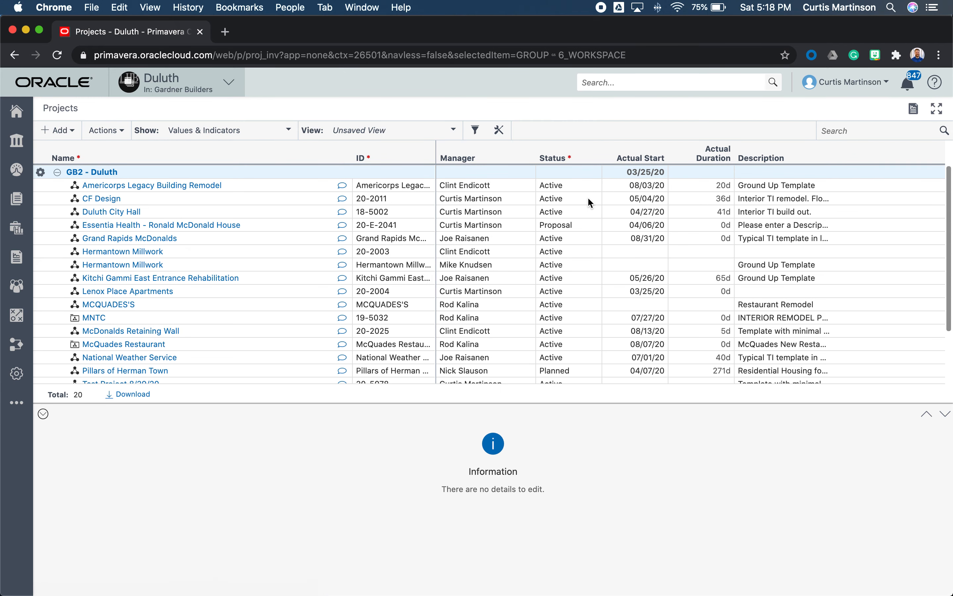
# Open the new Test Project 8/29/20 from the Duluth projects list
pyautogui.scroll(-5, 245, 299)
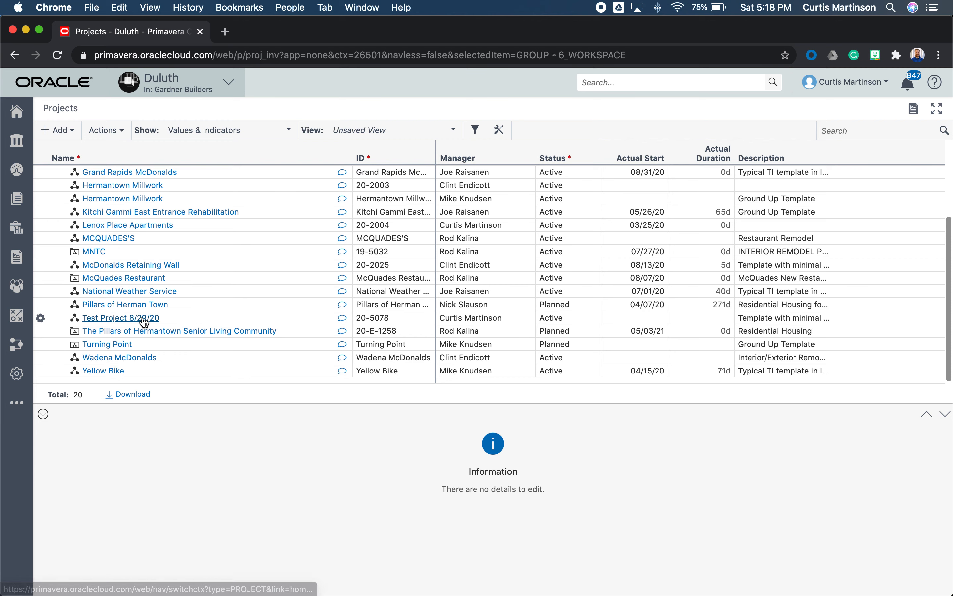
pyautogui.click(144, 320)
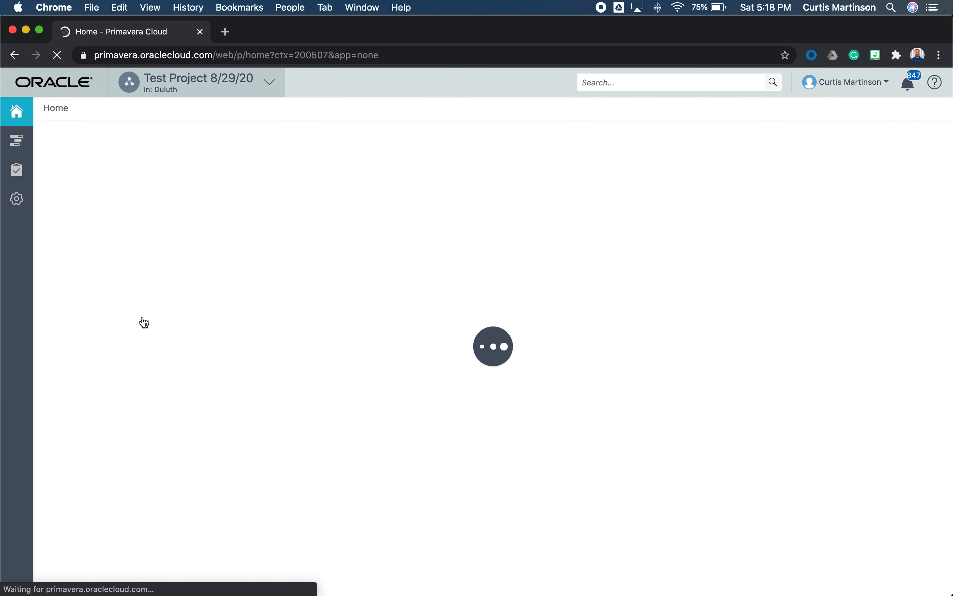